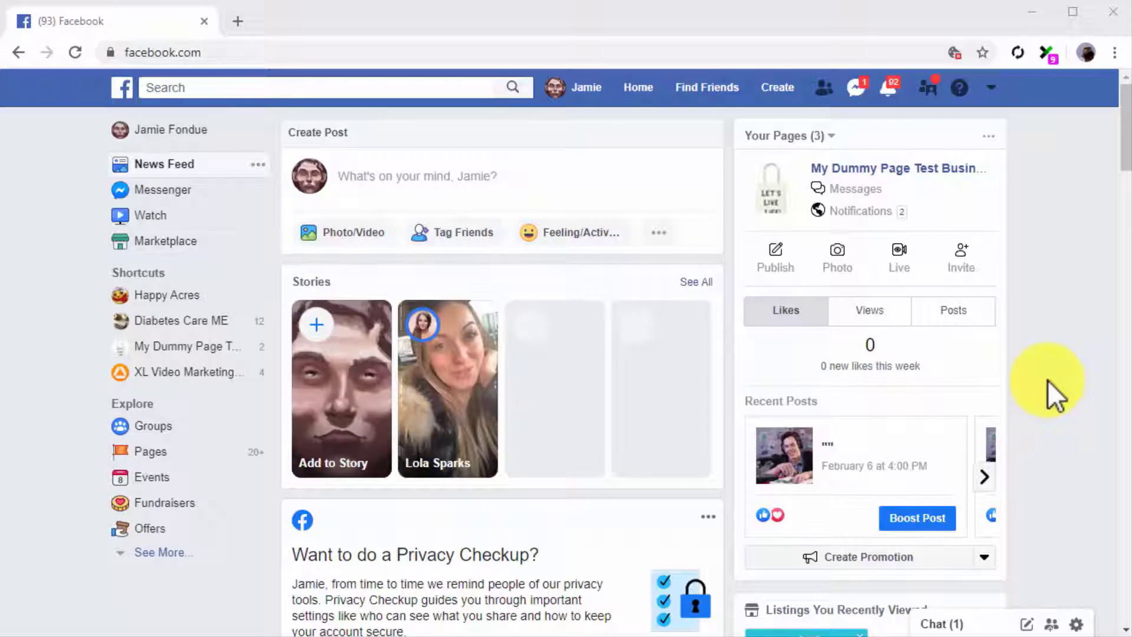
Create a Business or Brand Page named 'Diabetes Care Made Easy 2.0' in the Health & Wellness Website category
left_click(788, 94)
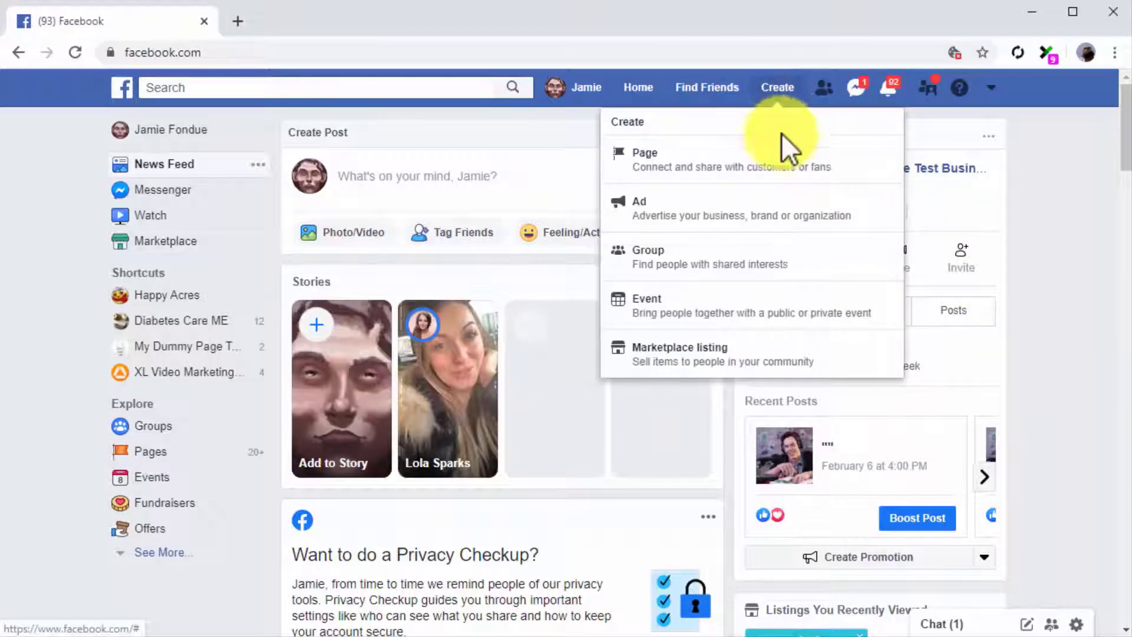
left_click(779, 162)
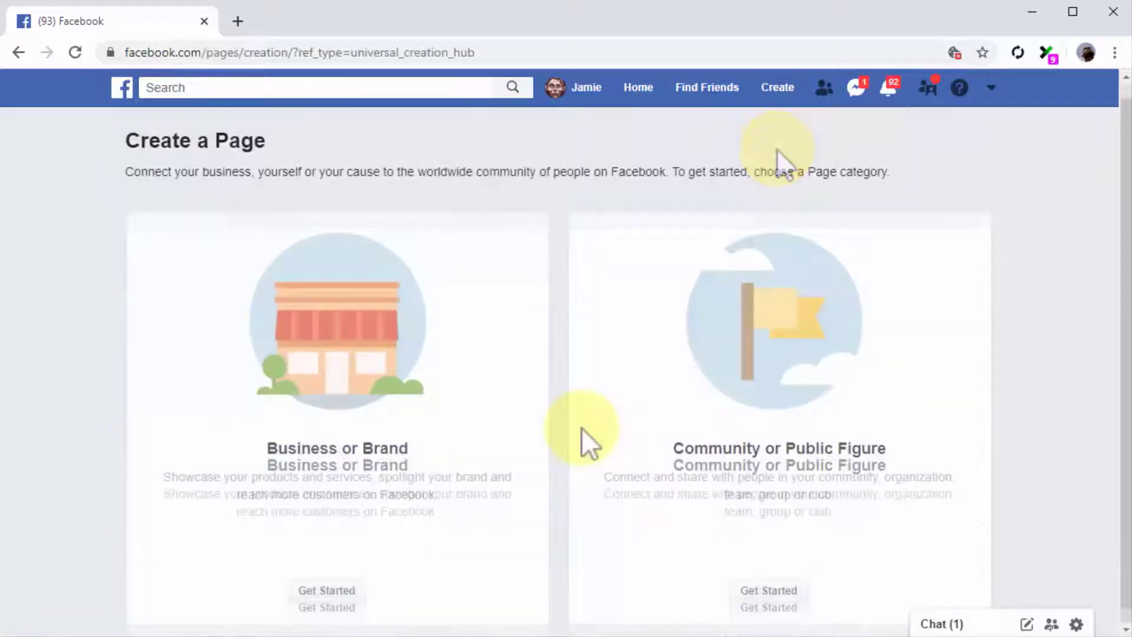
left_click(330, 590)
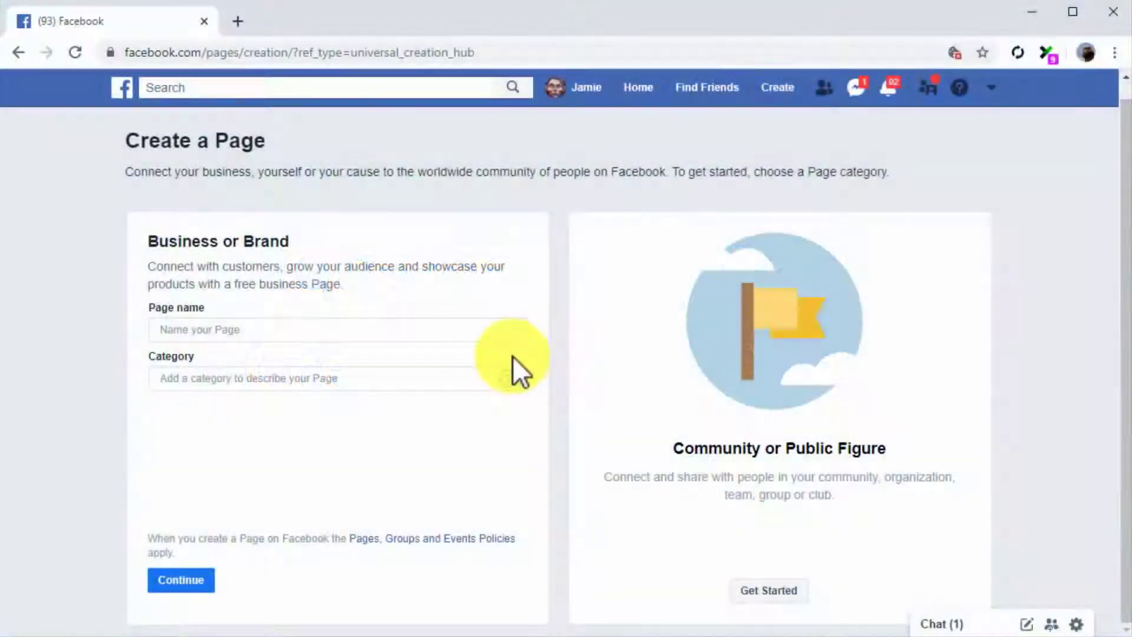
left_click(380, 330)
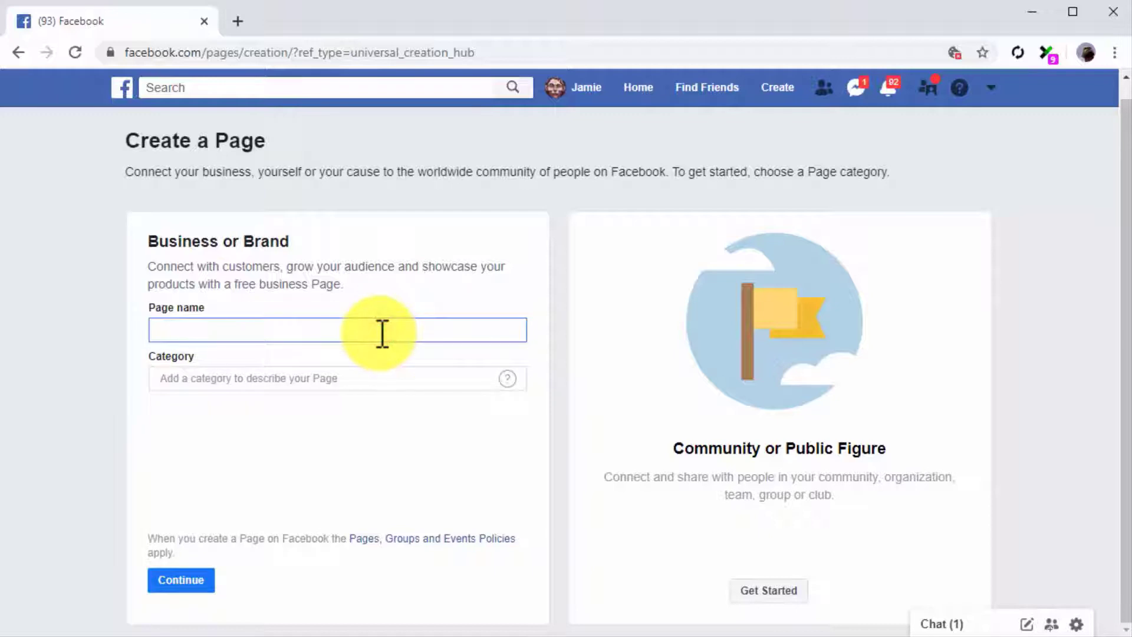
type("Diabetes Care Made Easy 2.0")
left_click(371, 378)
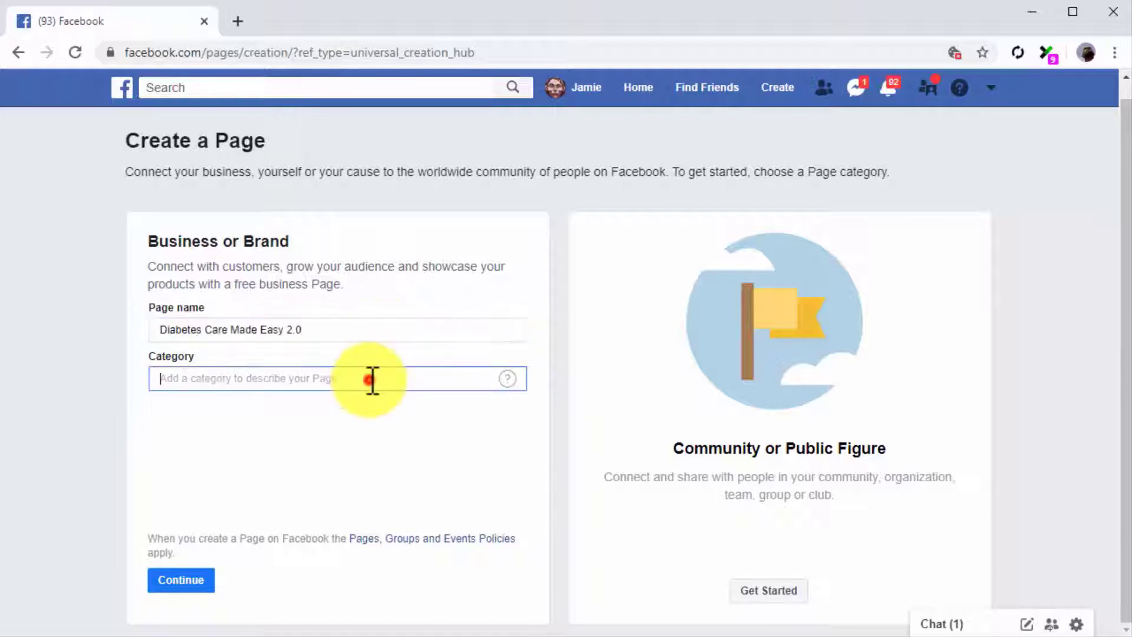
type("health")
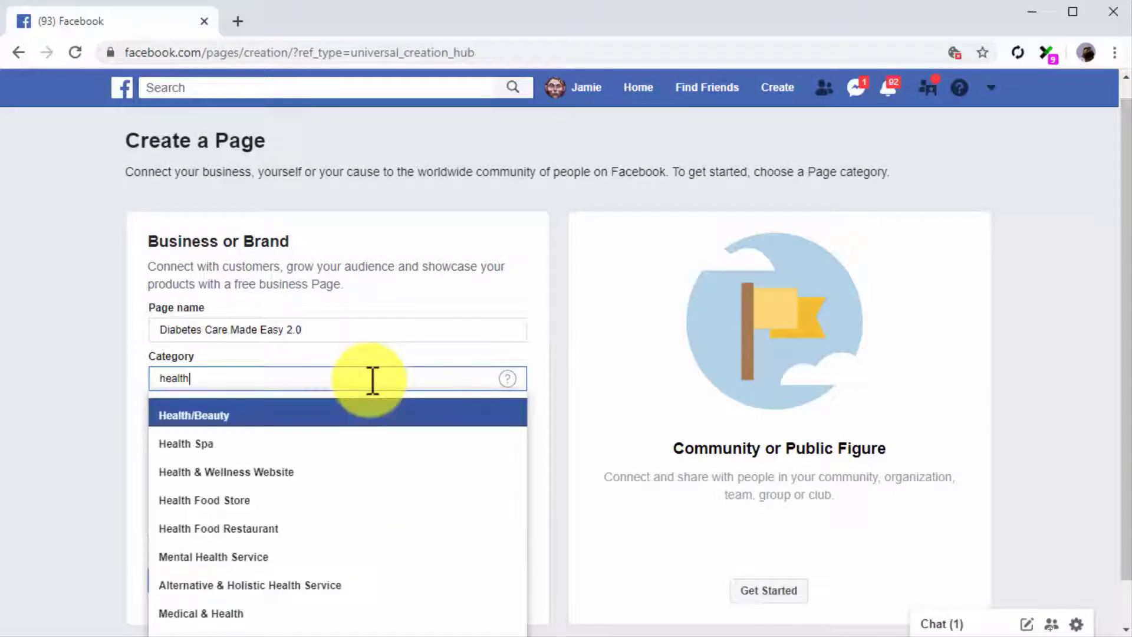
left_click(345, 471)
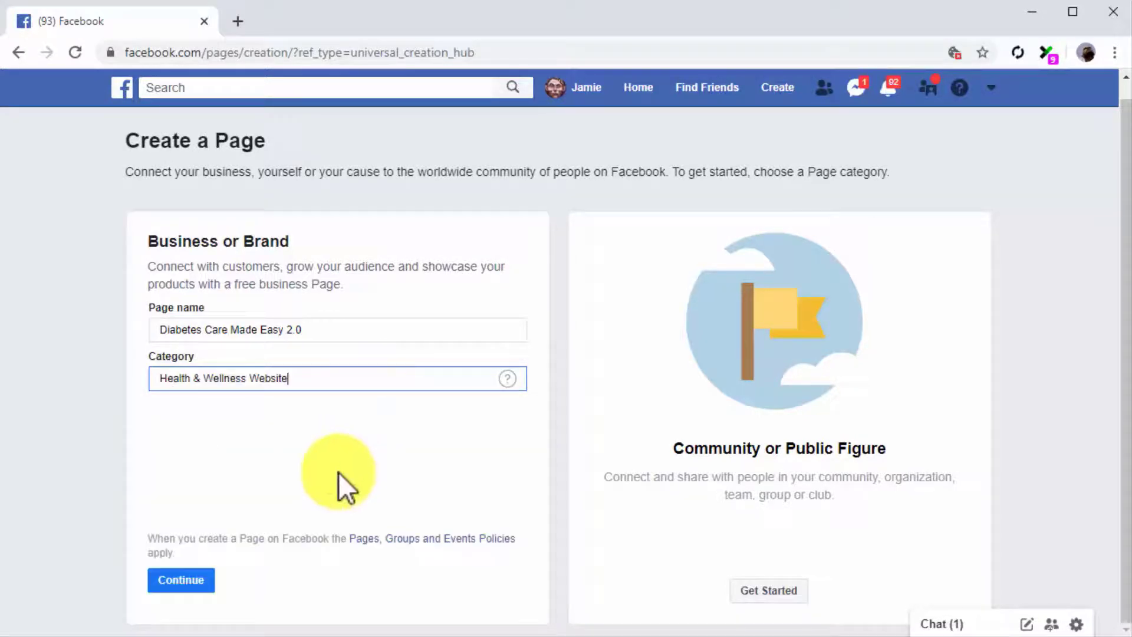
left_click(176, 580)
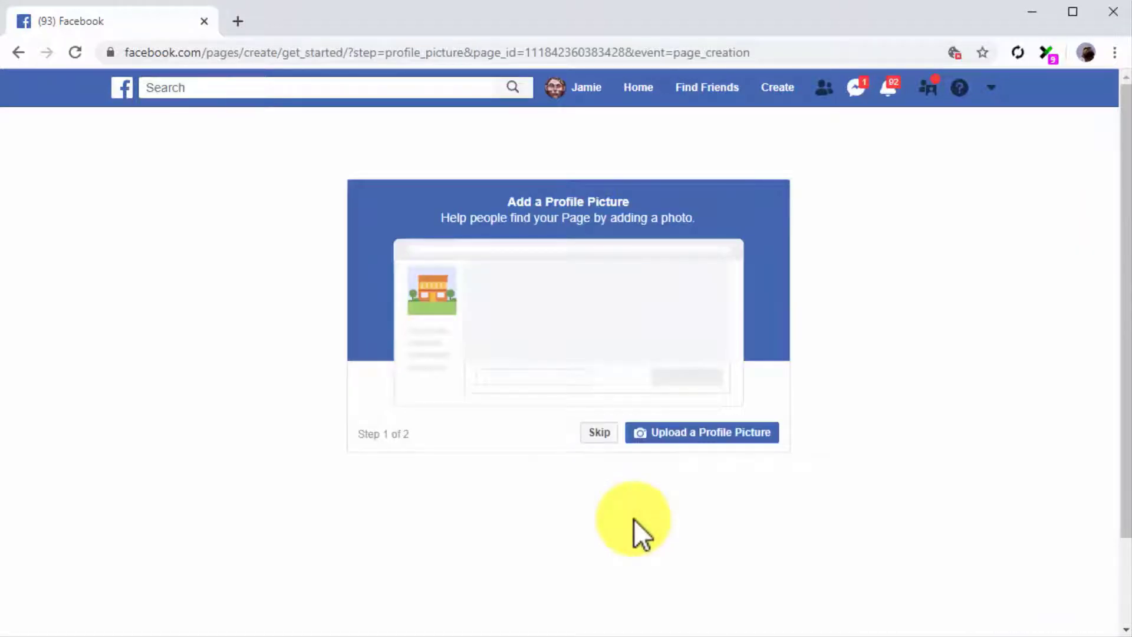
left_click(663, 437)
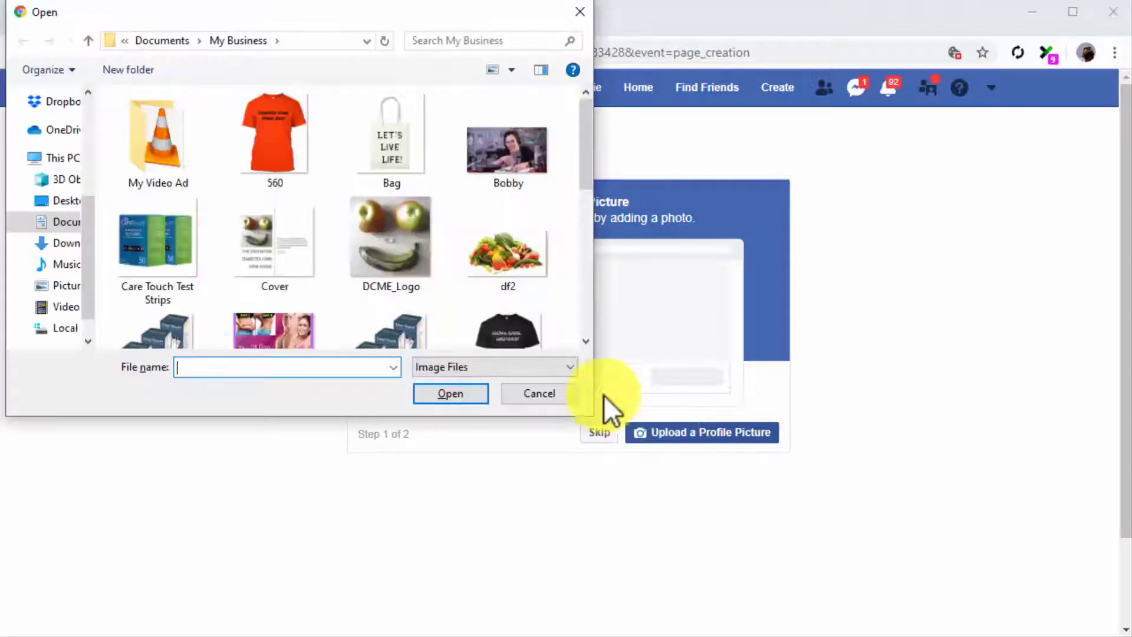
double_click(409, 249)
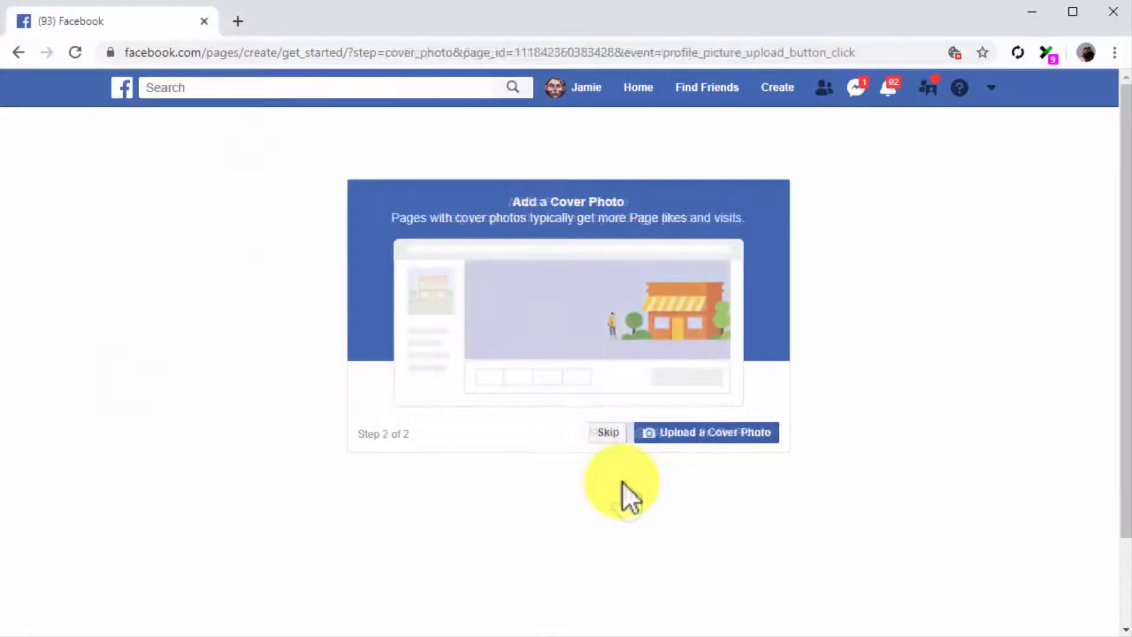
left_click(677, 437)
double_click(528, 268)
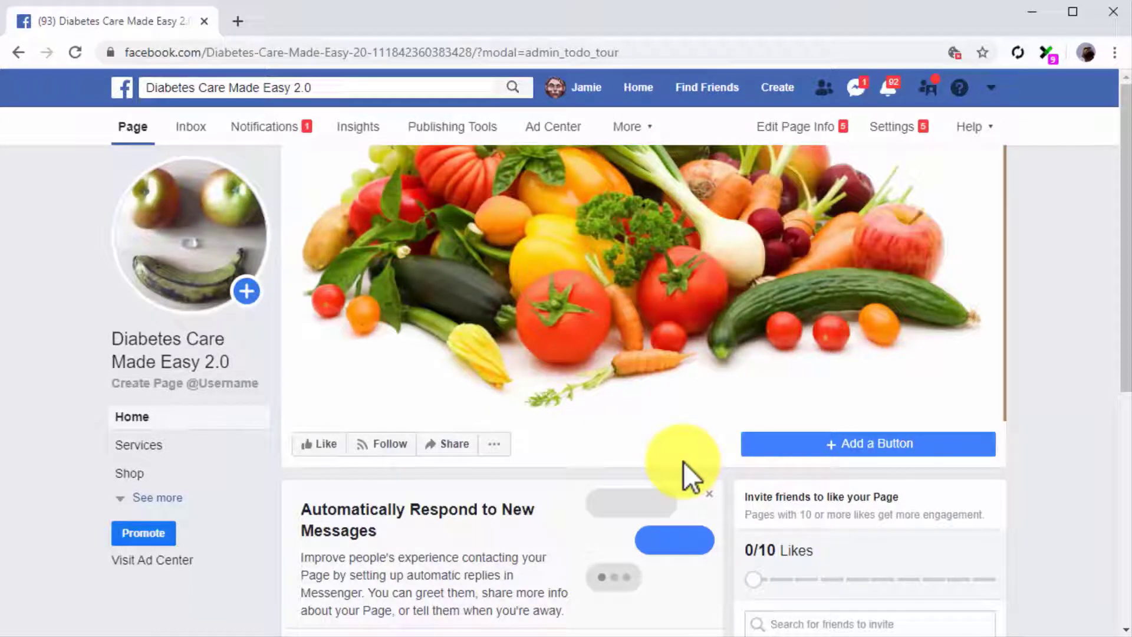
Add a Send Message contact button to the Page that opens Messenger
left_click(824, 442)
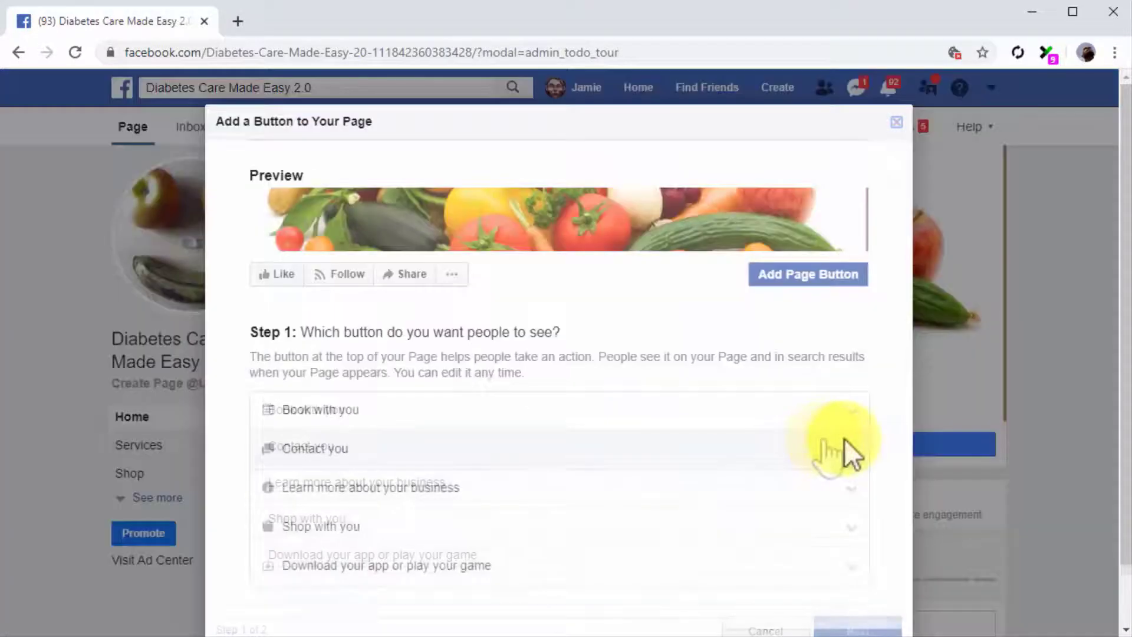
left_click(851, 450)
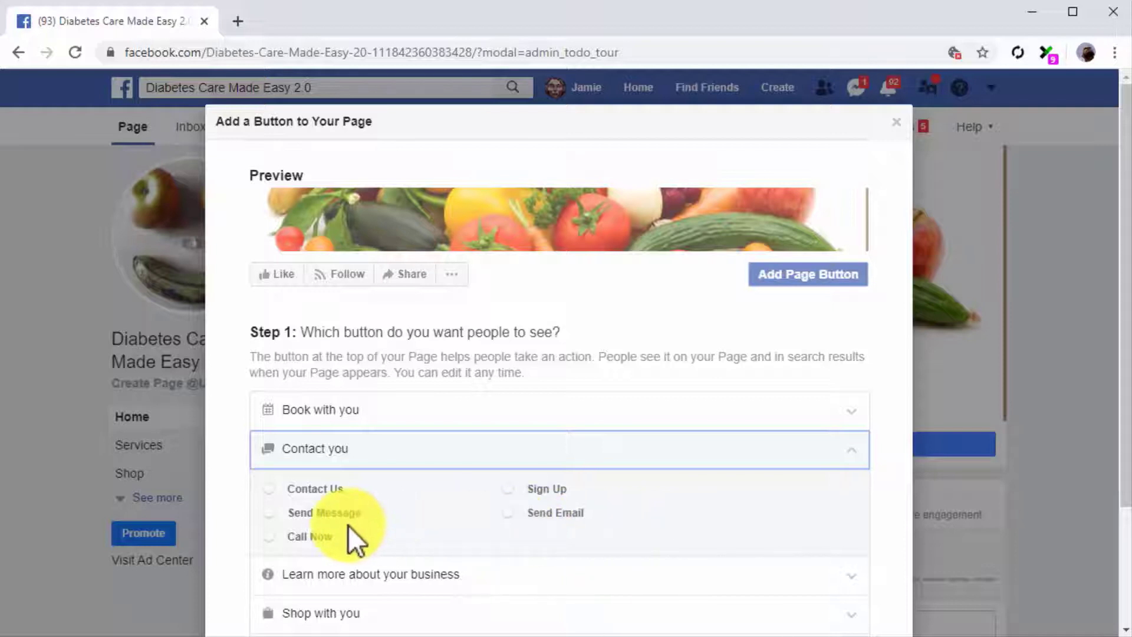
left_click(300, 512)
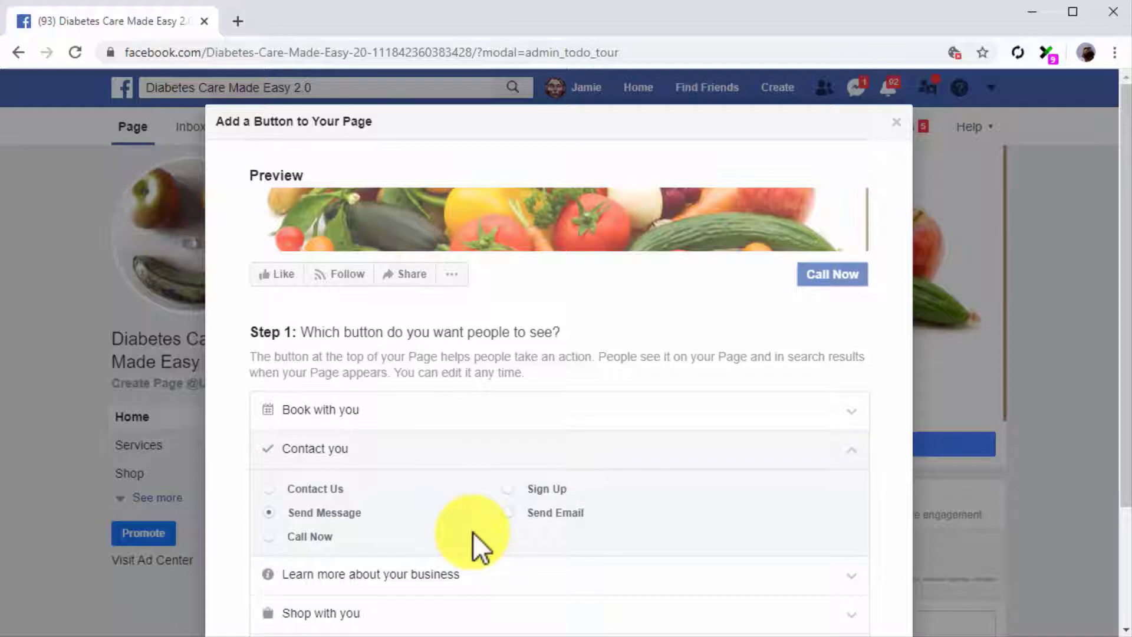
scroll(473, 532, "down", 3)
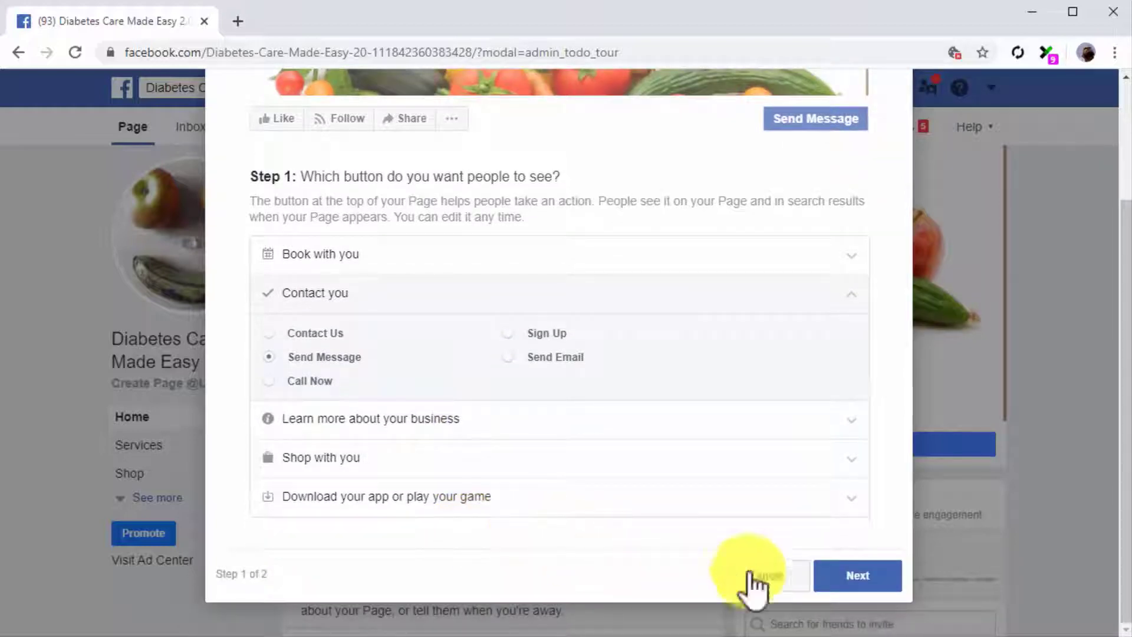
left_click(819, 577)
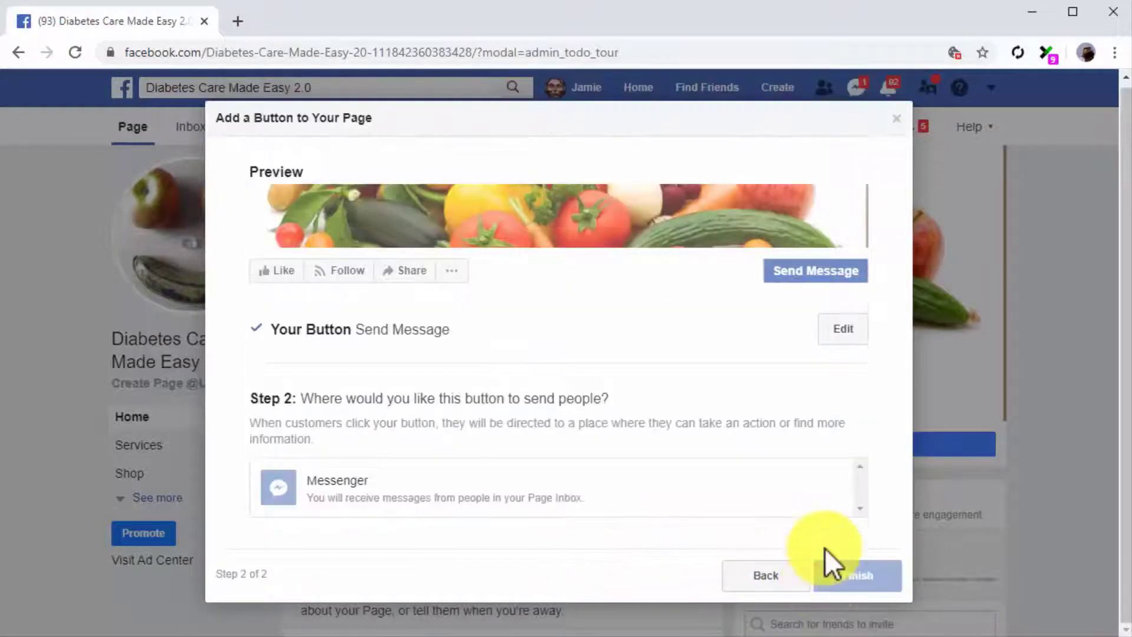
left_click(755, 473)
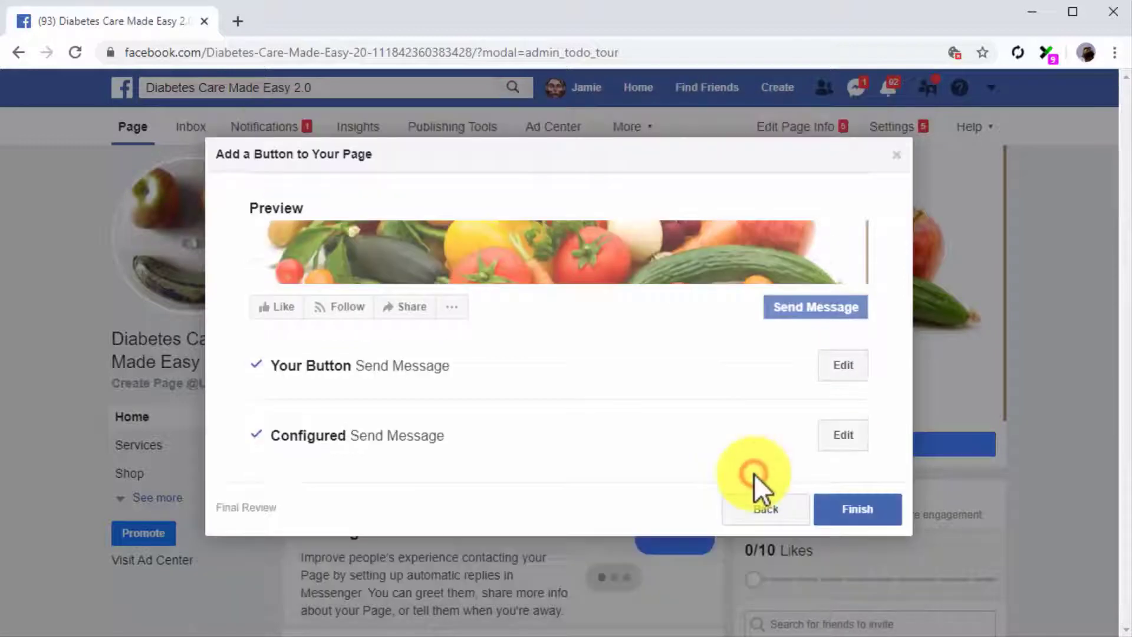
left_click(857, 511)
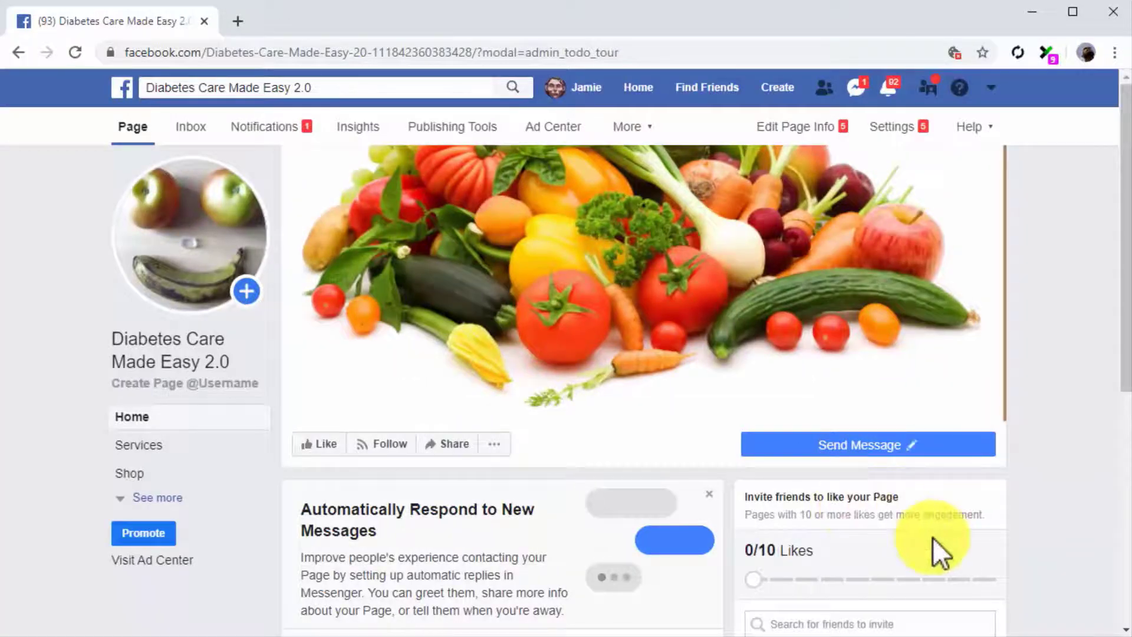
Invite one friend to like the Page, then go to Edit Page Info
scroll(975, 558, "down", 3)
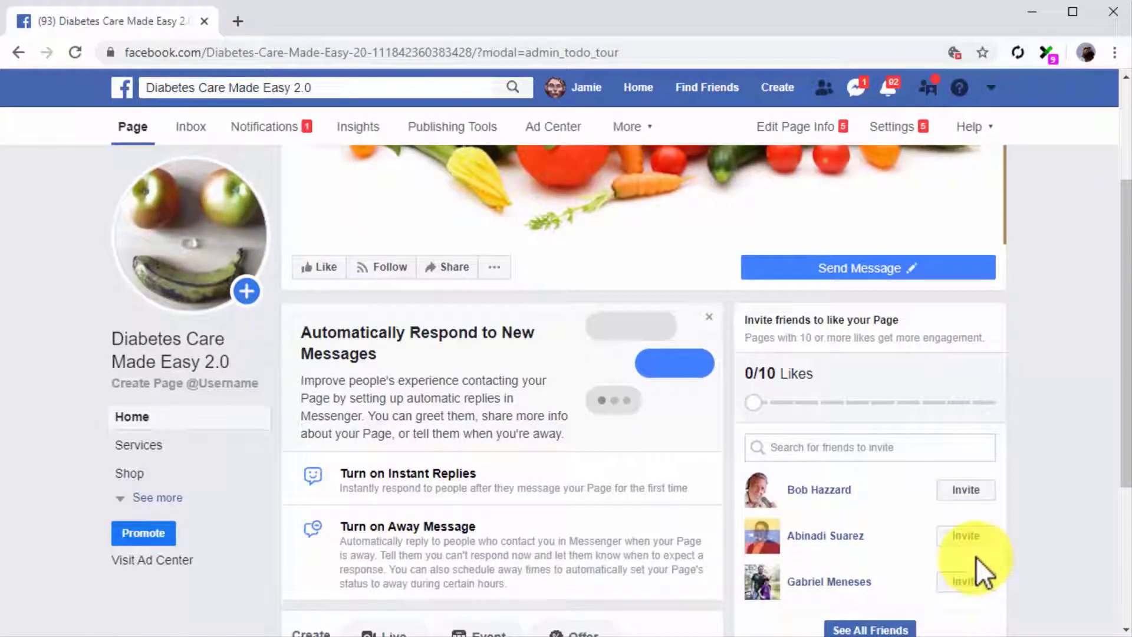
left_click(970, 495)
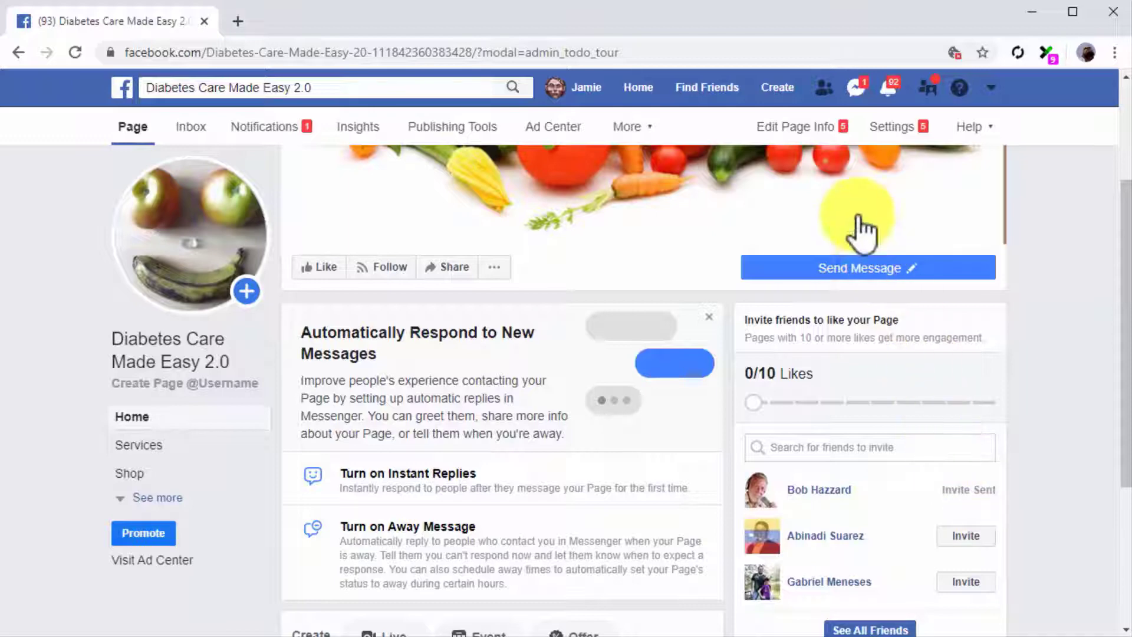
left_click(807, 134)
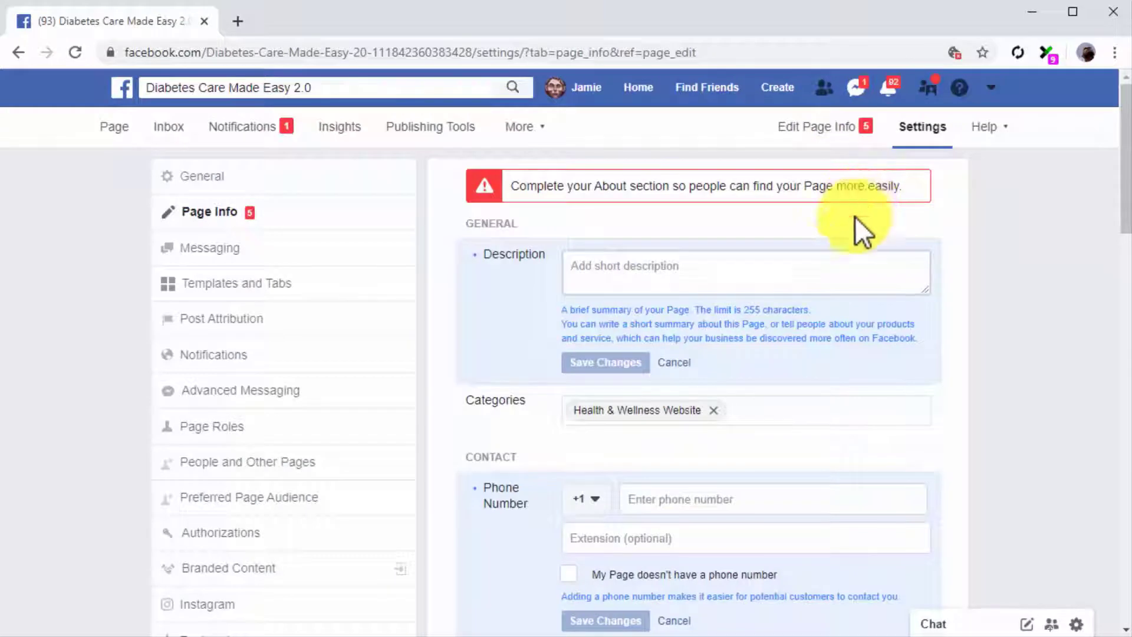
Paste the prepared text into the Page description and save it
left_click(841, 265)
type("Your guide to healthy eating, diabetes care, and wellness tips at your fingertips")
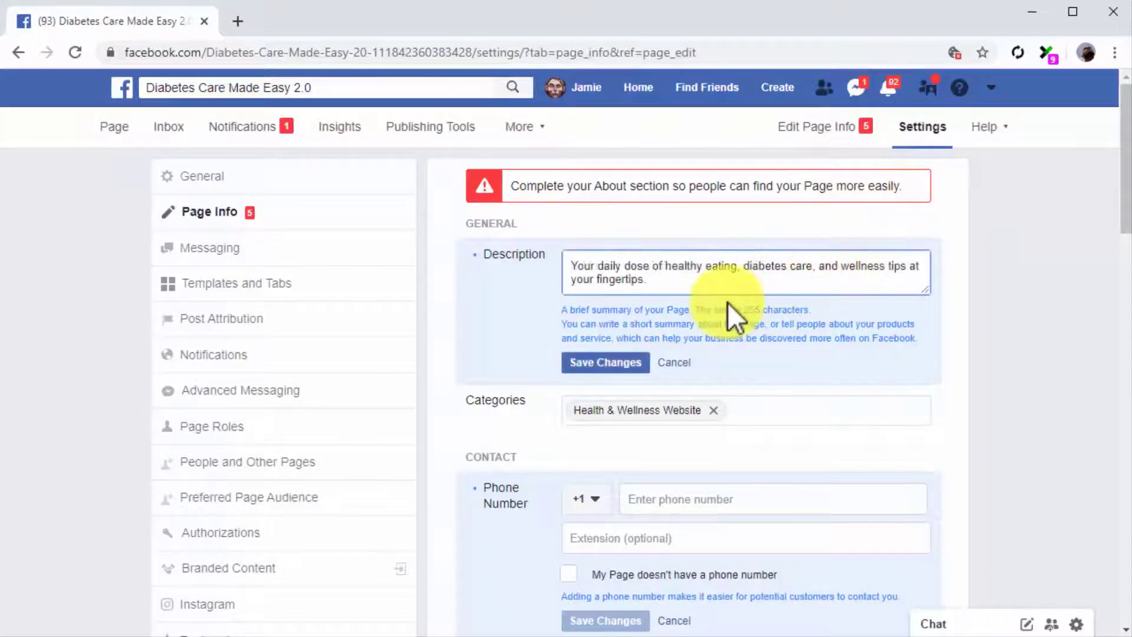
left_click(607, 363)
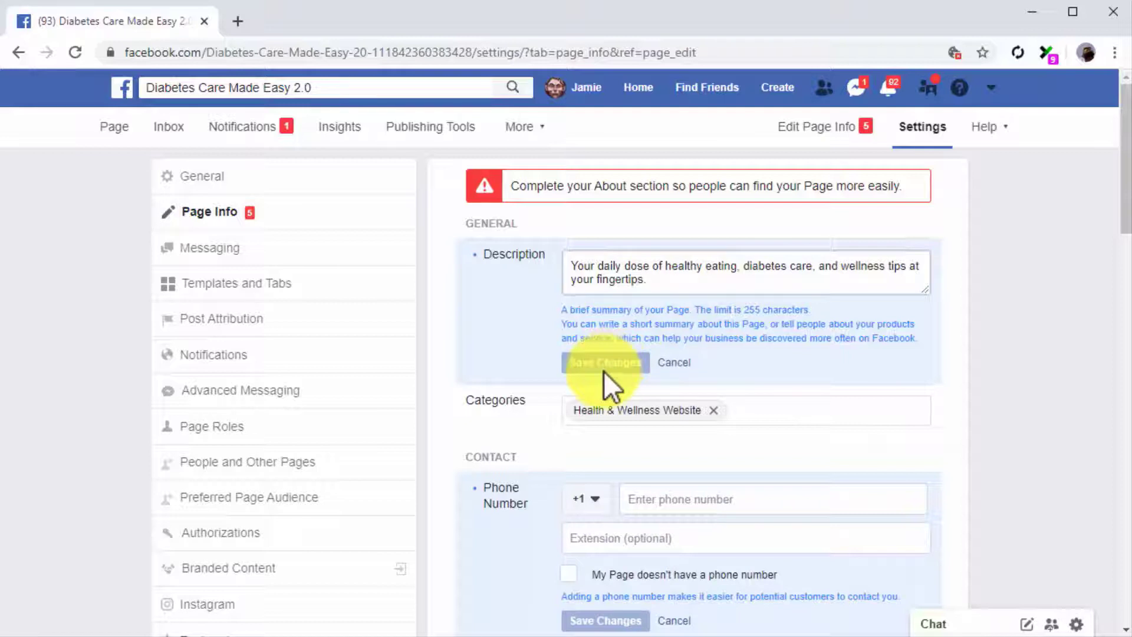
scroll(531, 481, "down", 2)
scroll(532, 481, "down", 1)
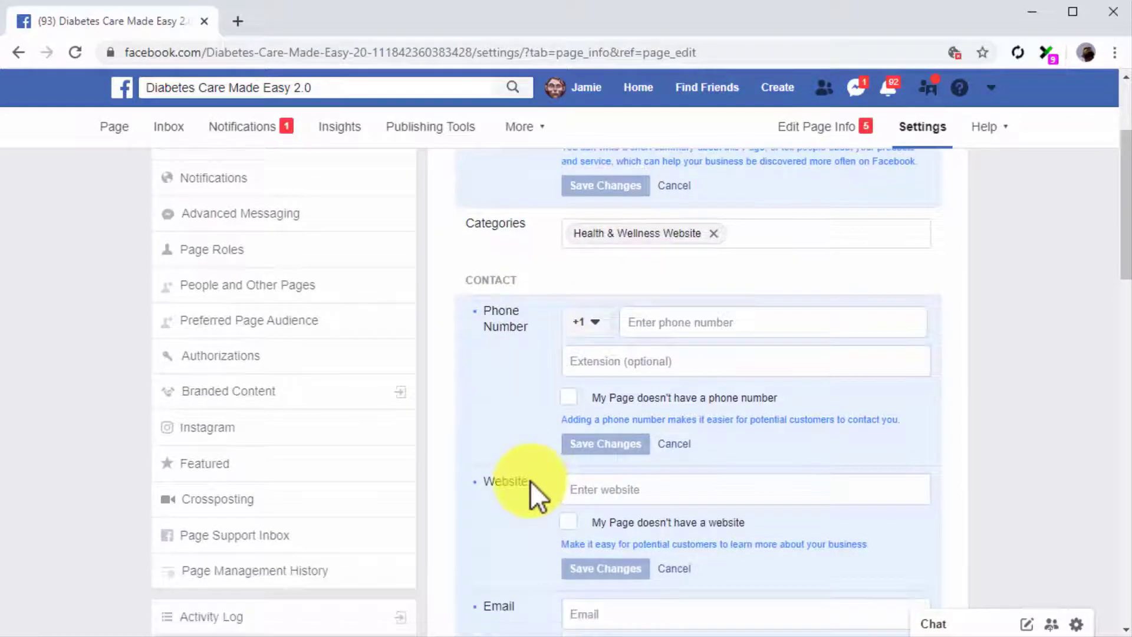
left_click(705, 322)
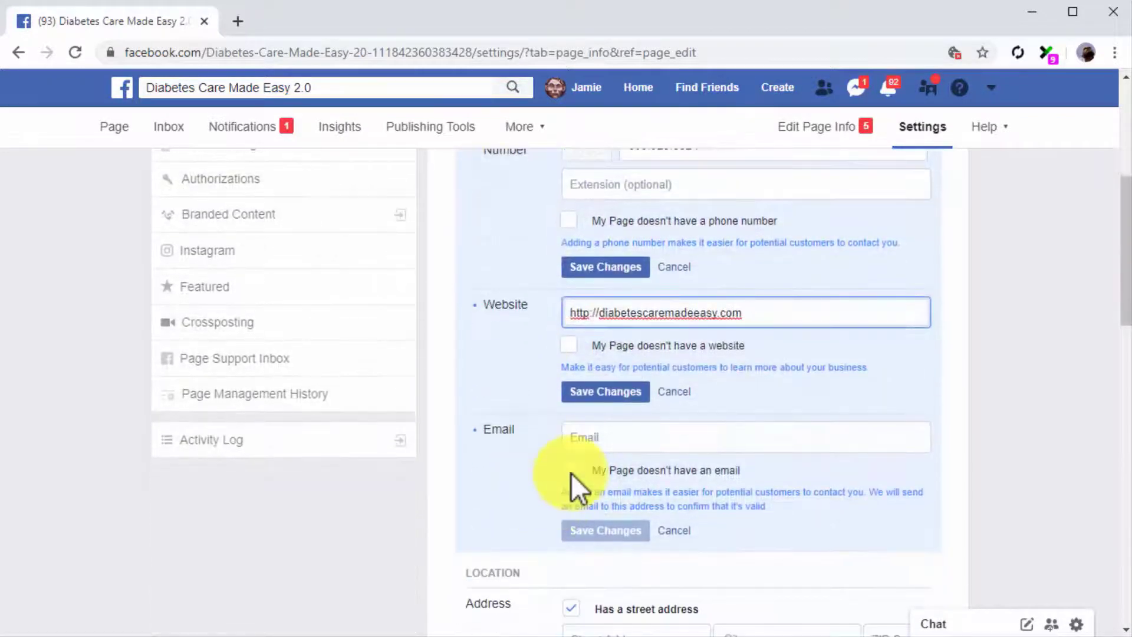
left_click(607, 436)
key("ctrl+v")
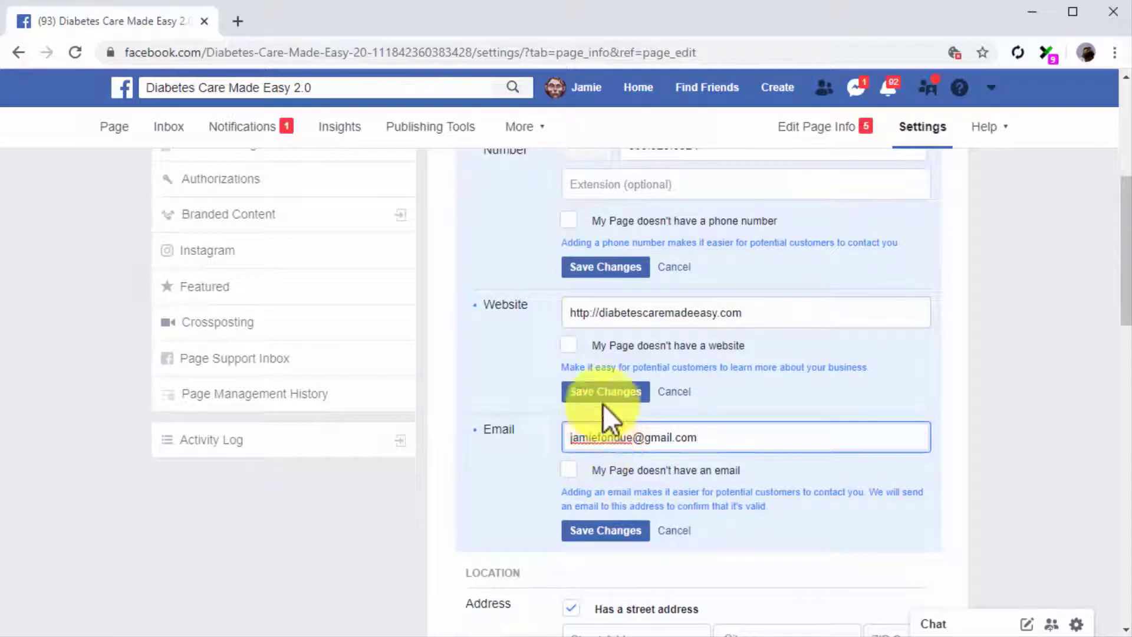
left_click(605, 267)
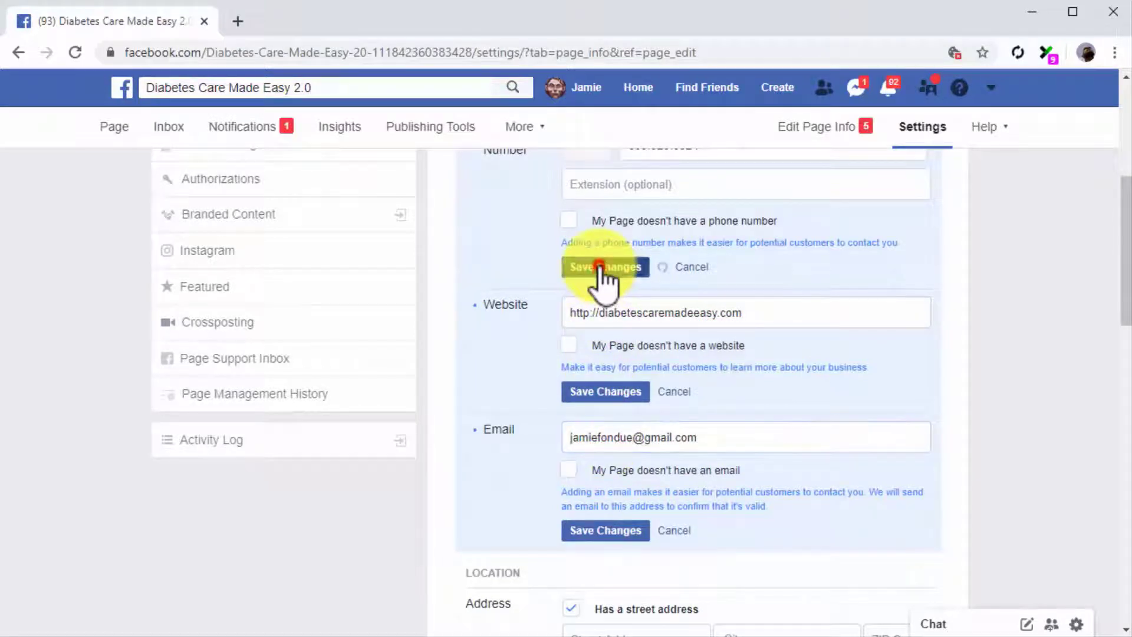
left_click(631, 393)
left_click(587, 532)
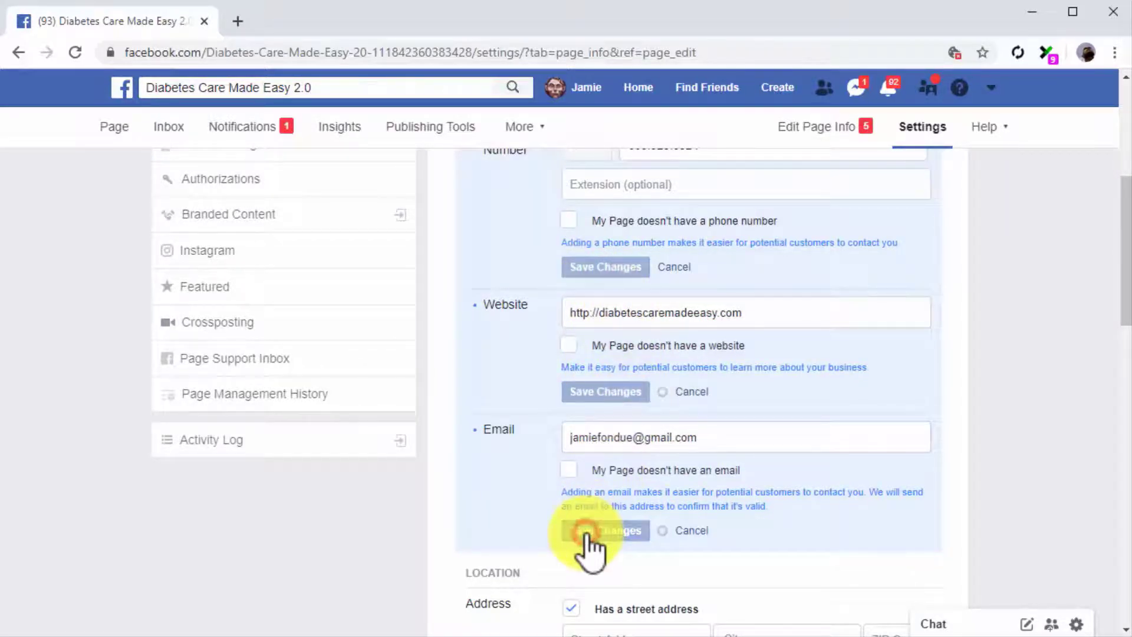
scroll(526, 527, "down", 6)
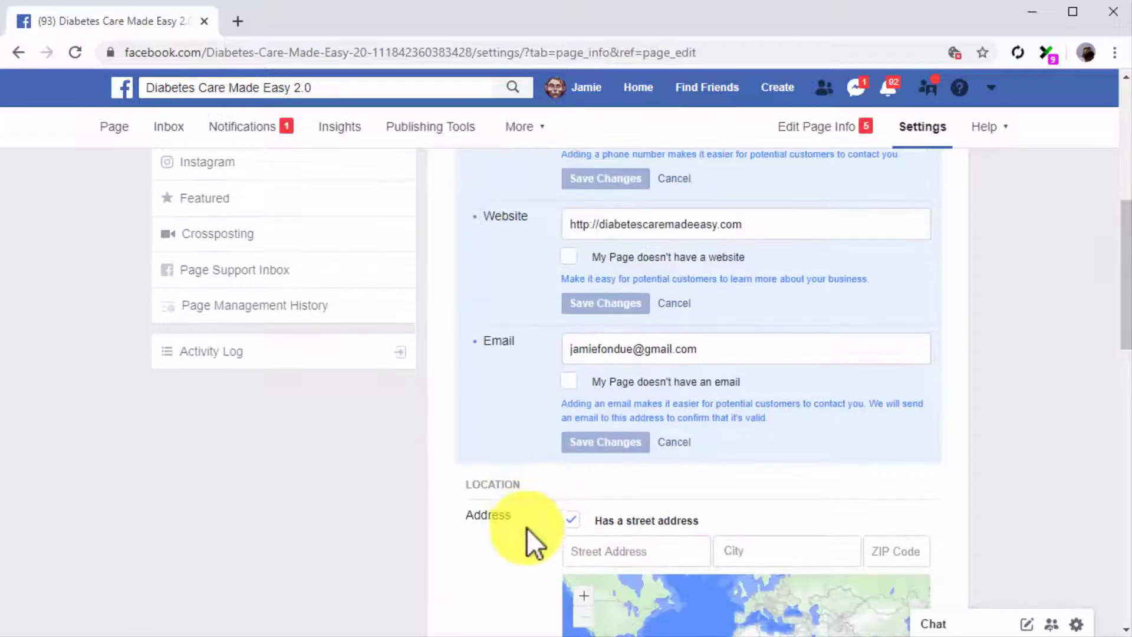
Enter the city 'Doral, Florida' and ZIP code, hide the street address from visitors, and save
left_click(763, 285)
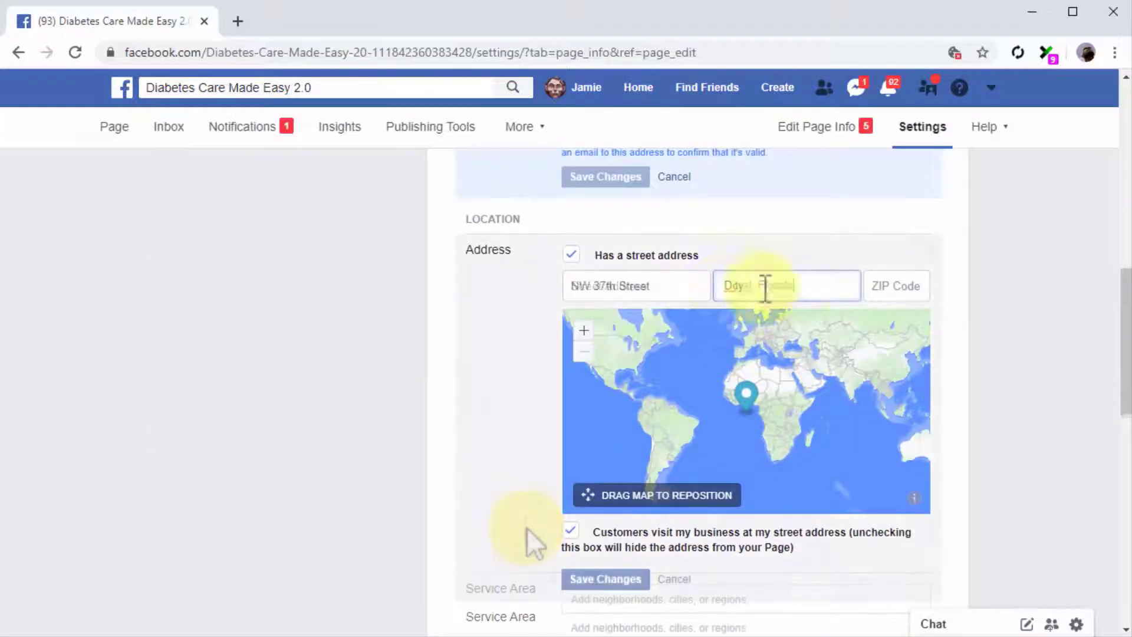
type("Doral, Florida")
left_click(876, 278)
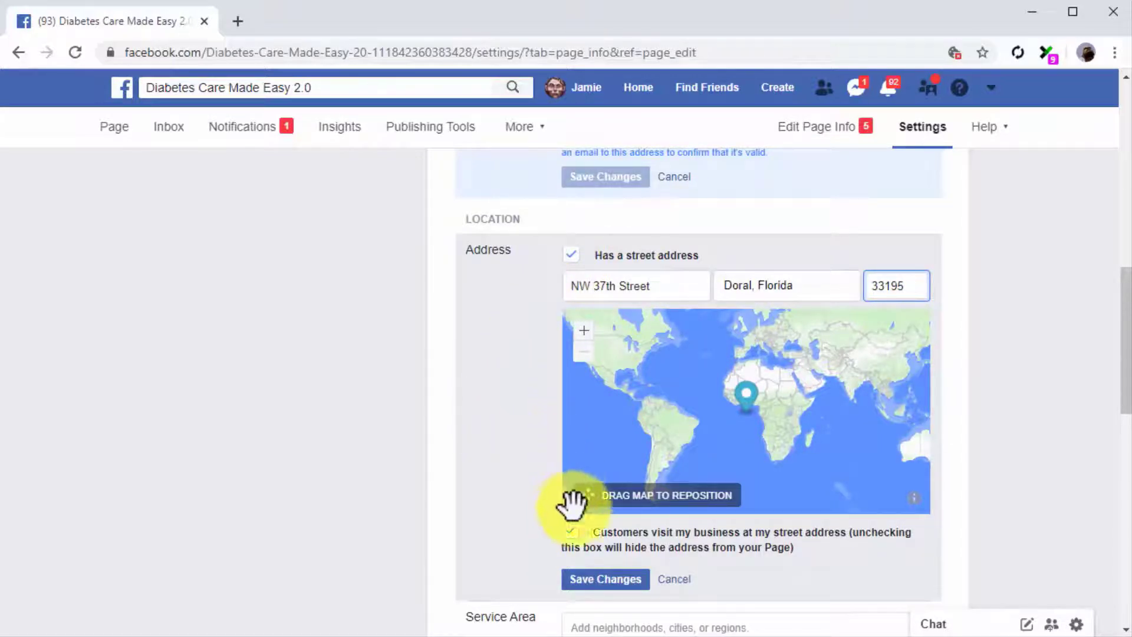
left_click(575, 534)
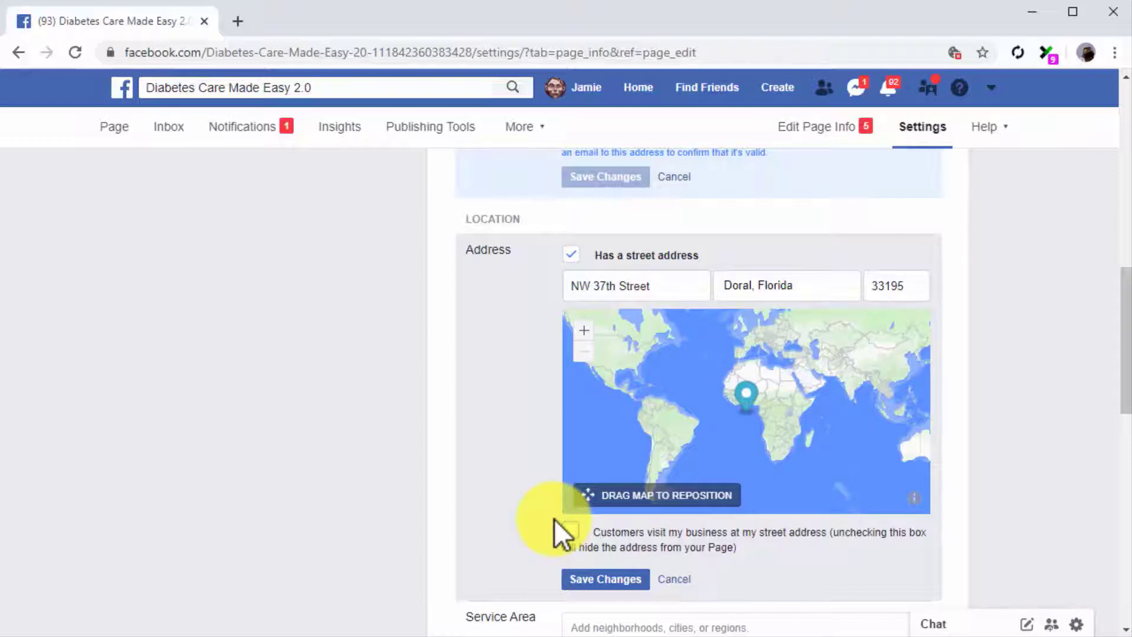
left_click(580, 578)
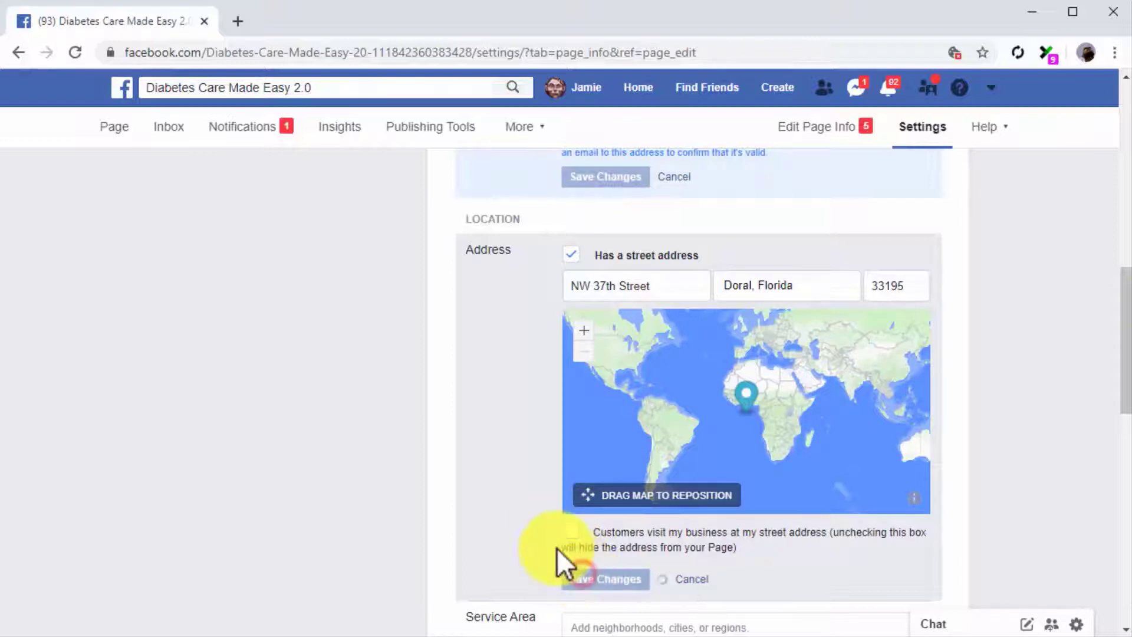
scroll(525, 518, "down", 3)
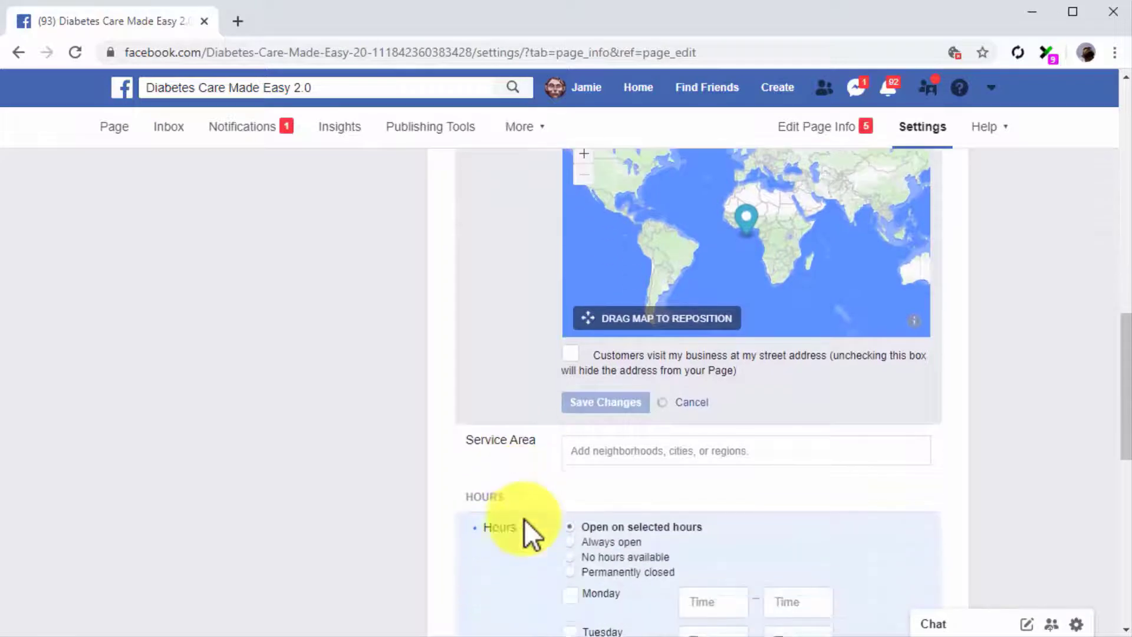
Choose the 'Always open' option under Hours and save the change
scroll(524, 519, "down", 3)
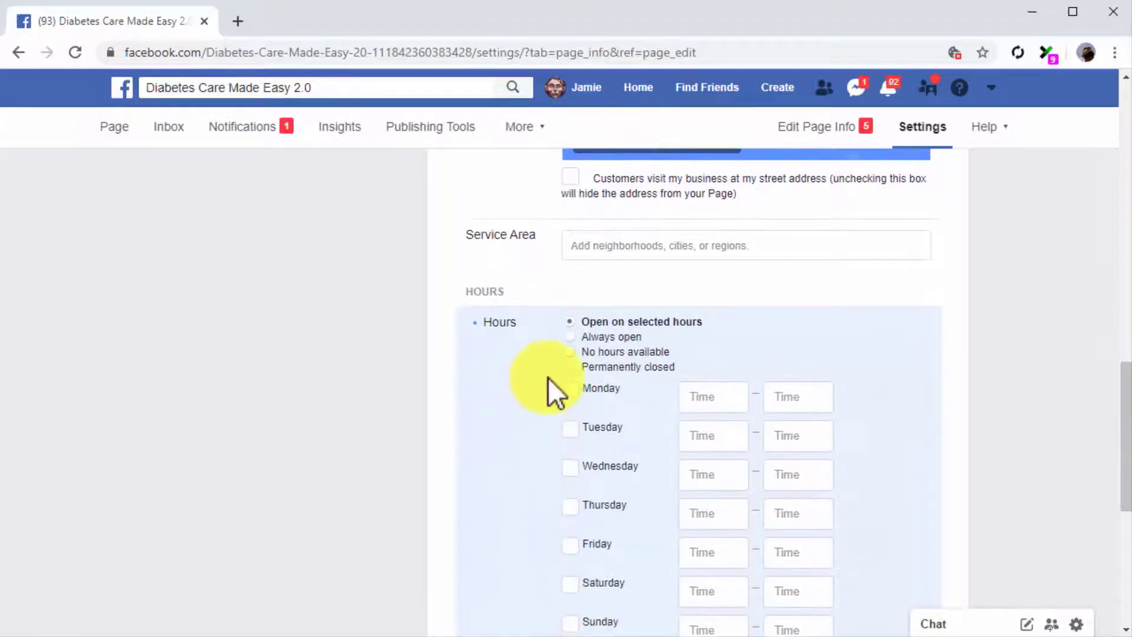
scroll(548, 381, "down", 2)
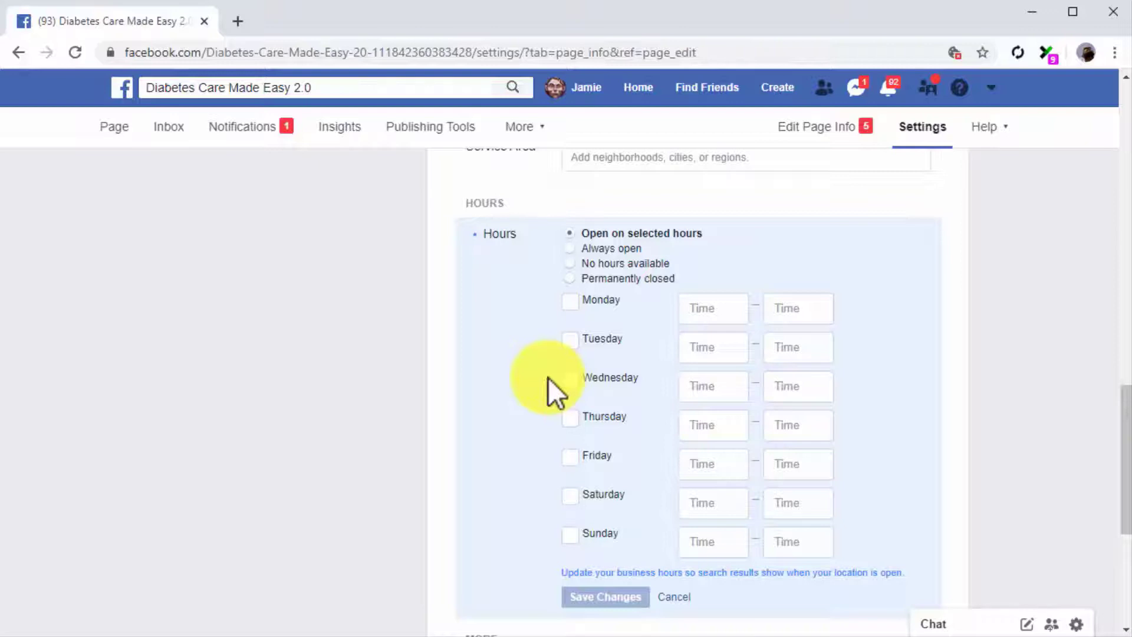
left_click(574, 249)
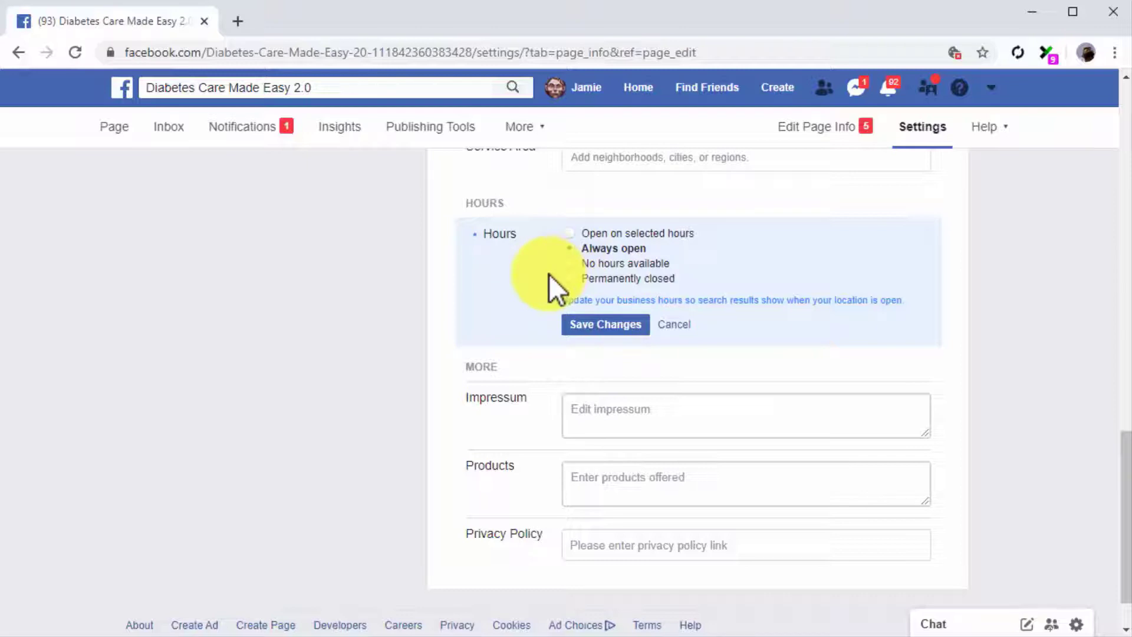
left_click(567, 320)
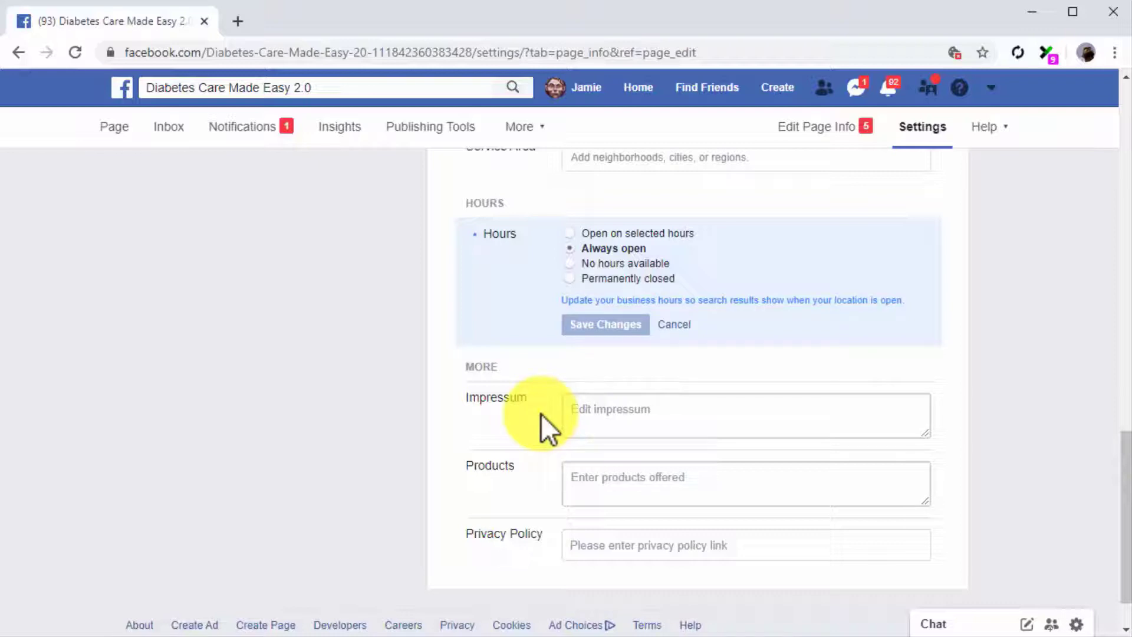
Enter 'Health Info, Product Reviews' as the Page's products and save
left_click(584, 470)
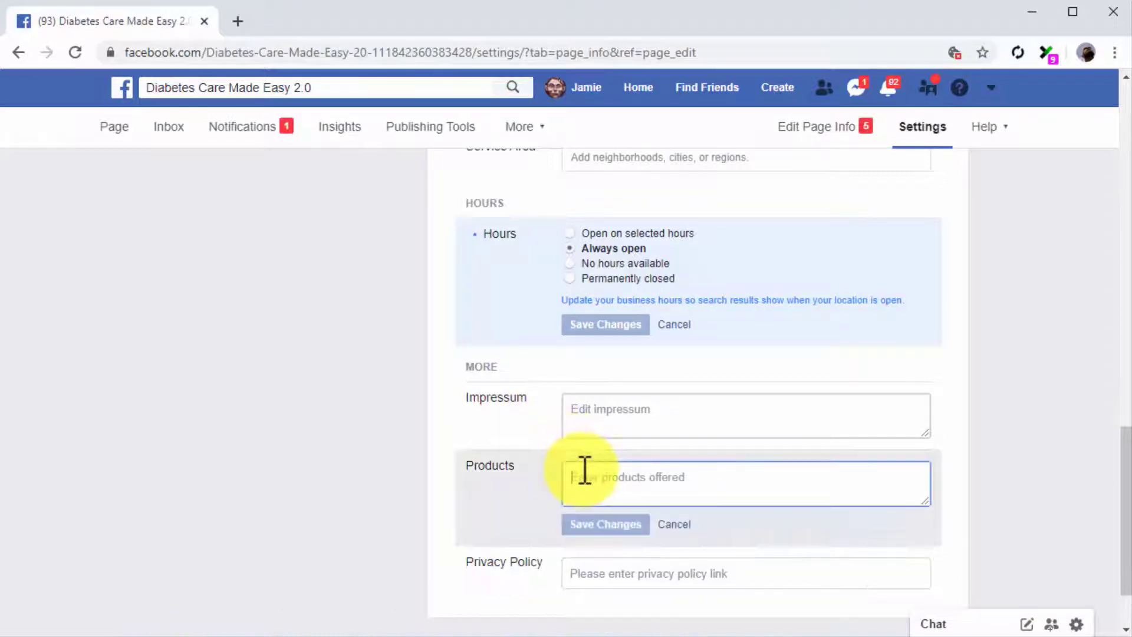
type("Health Info, Product Reviews")
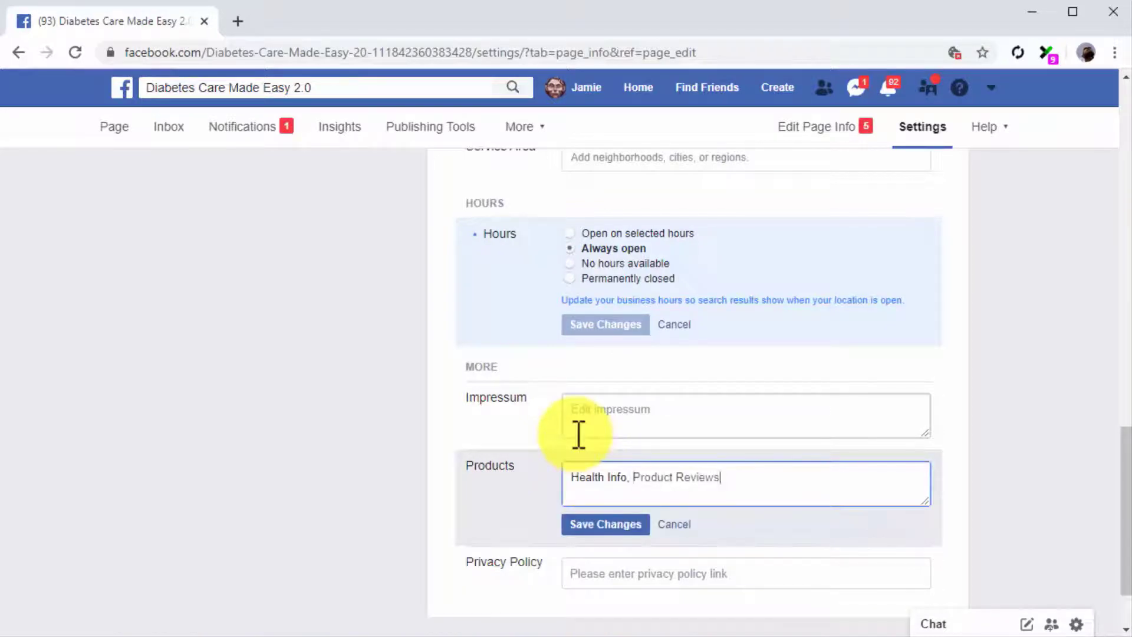
left_click(603, 526)
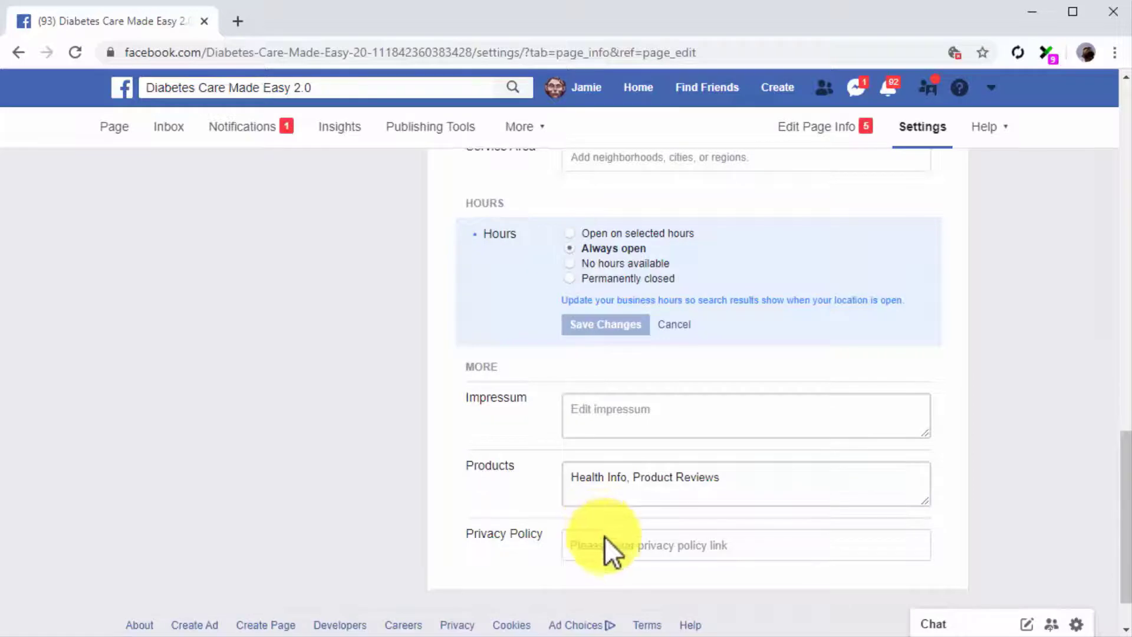
left_click(604, 536)
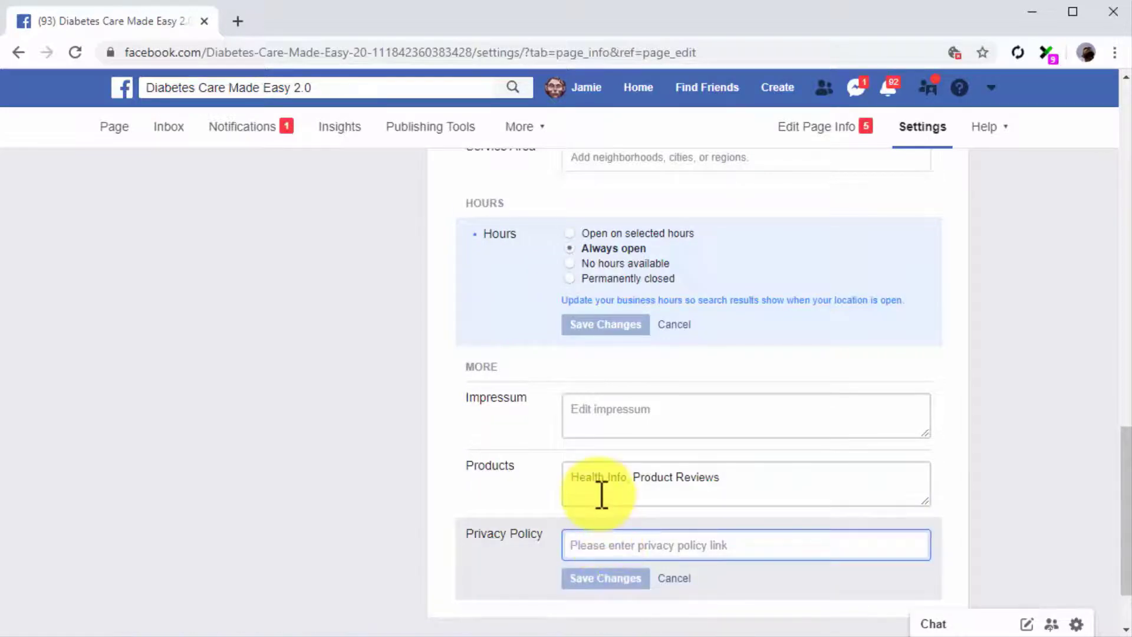
type("http://")
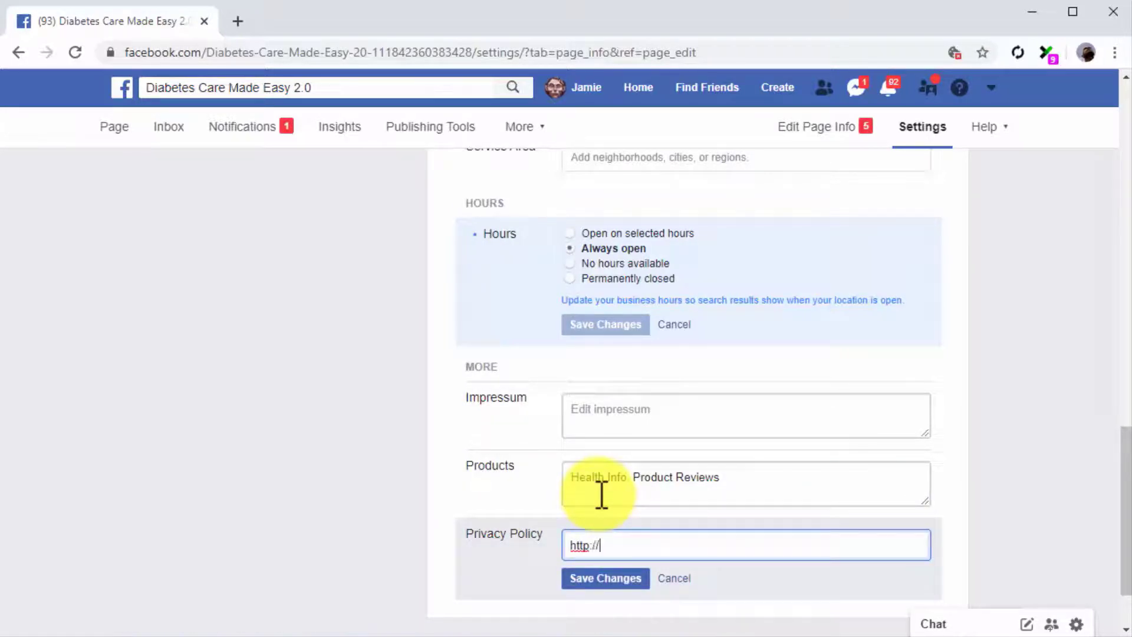
type("diabetescaremadeeasy.com/privacy-policy")
left_click(618, 577)
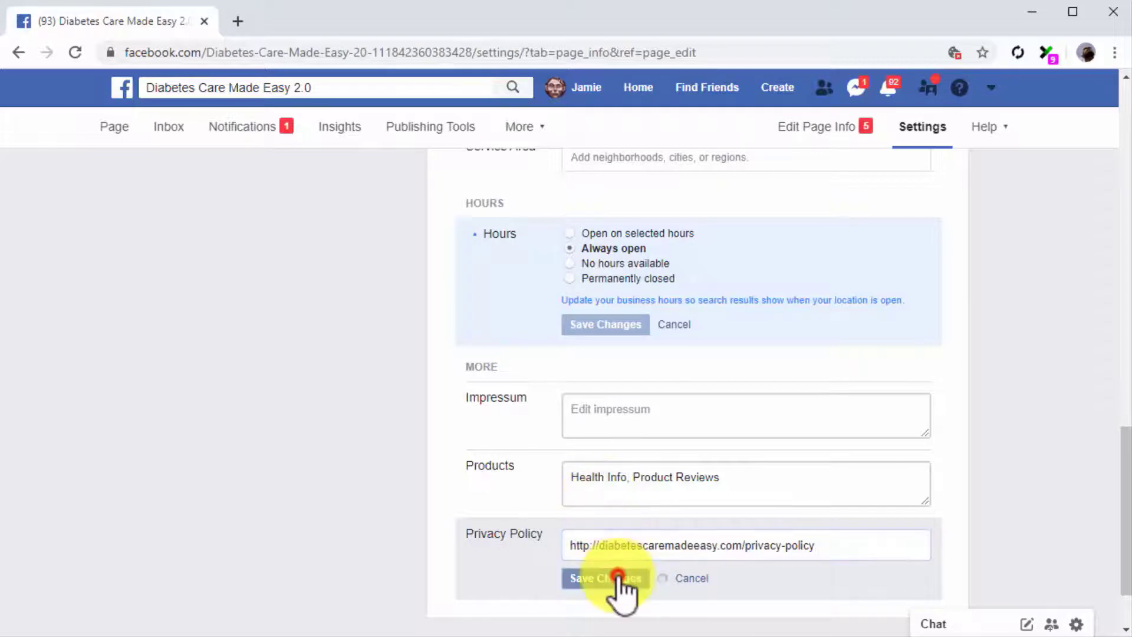